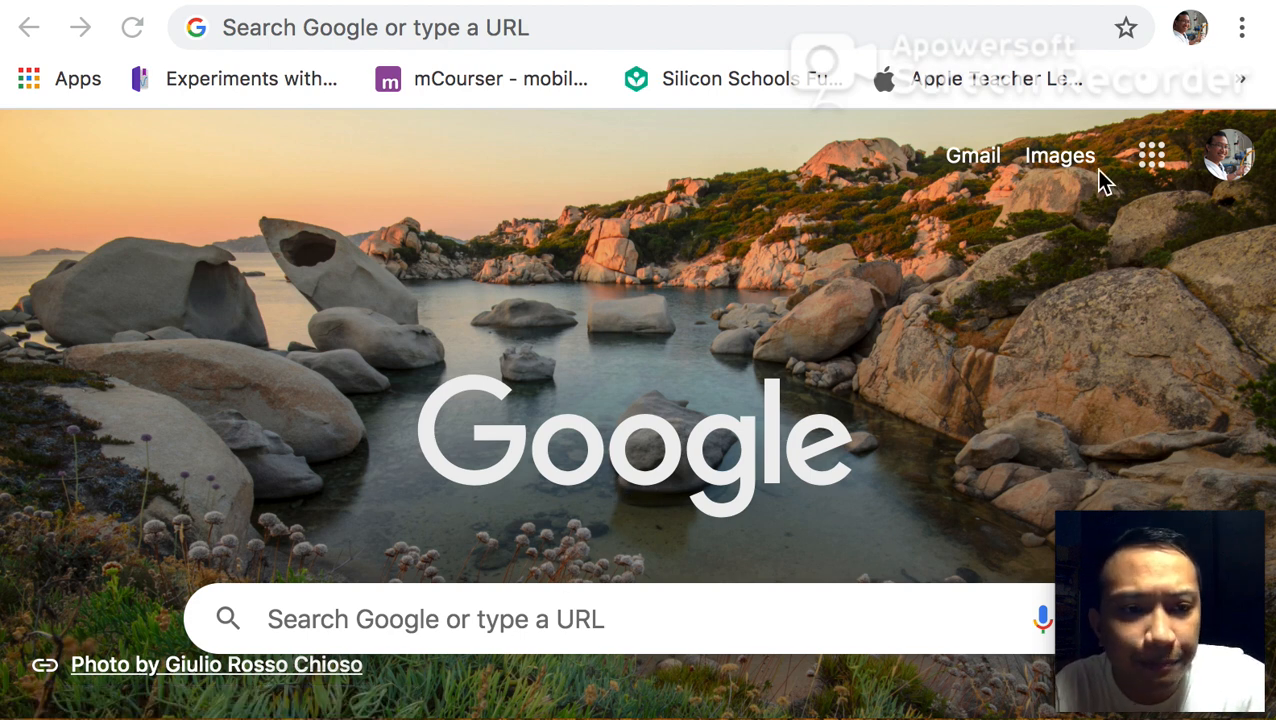
Open the G5 Mathematics 2020-2021 class in Google Classroom
{"action": "left_click", "coordinate": [1155, 157]}
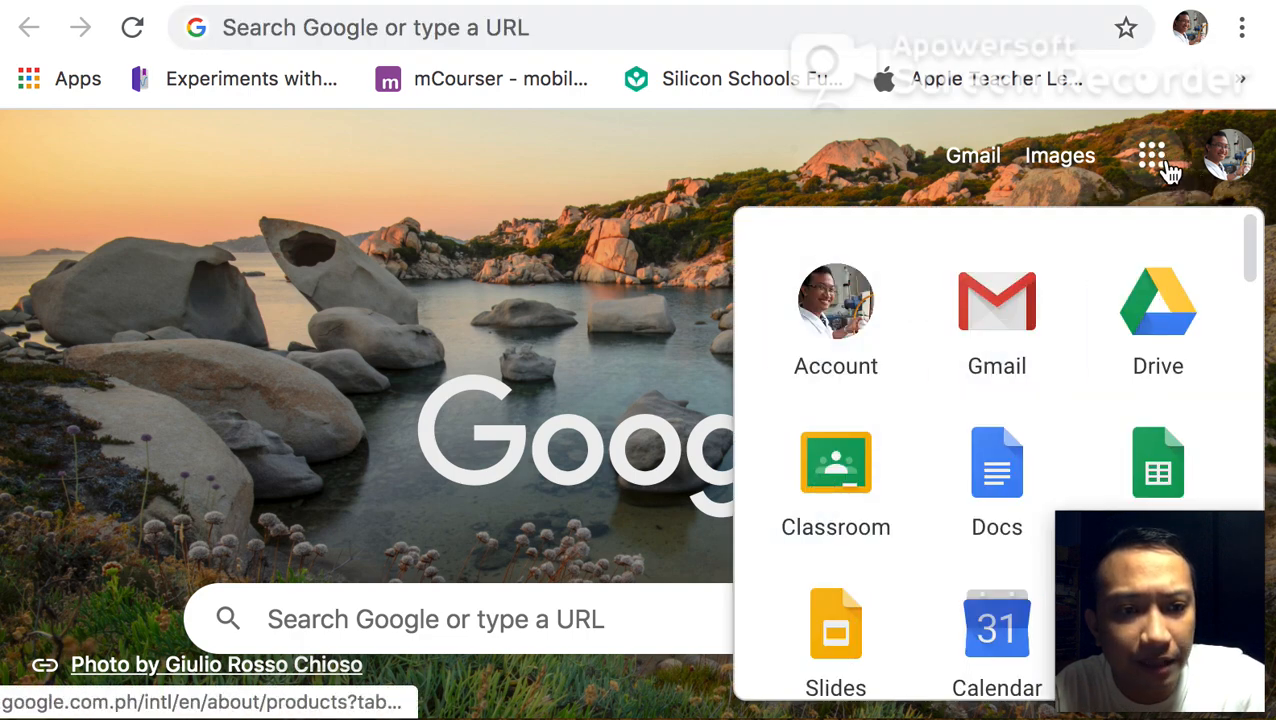
{"action": "left_click", "coordinate": [868, 478]}
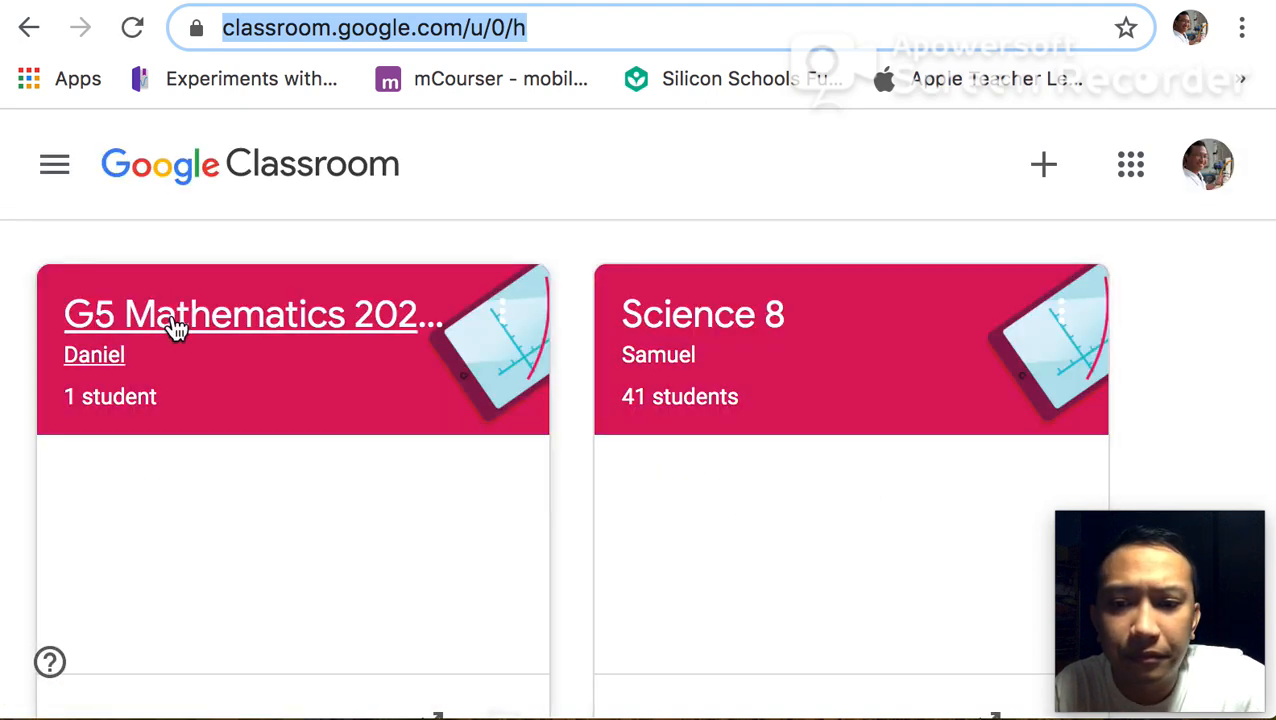
{"action": "left_click", "coordinate": [175, 328]}
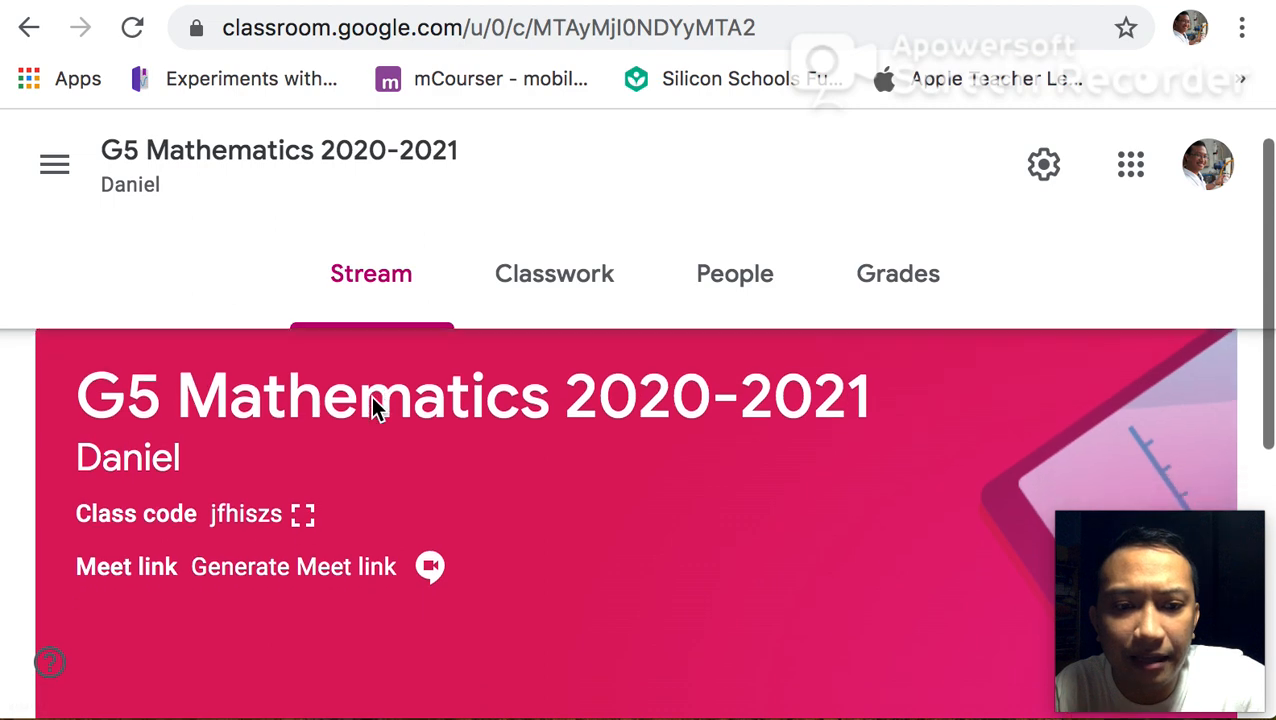
{"action": "scroll", "coordinate": [371, 396], "scroll_direction": "down", "scroll_amount": 2}
{"action": "scroll", "coordinate": [371, 396], "scroll_direction": "up", "scroll_amount": 3}
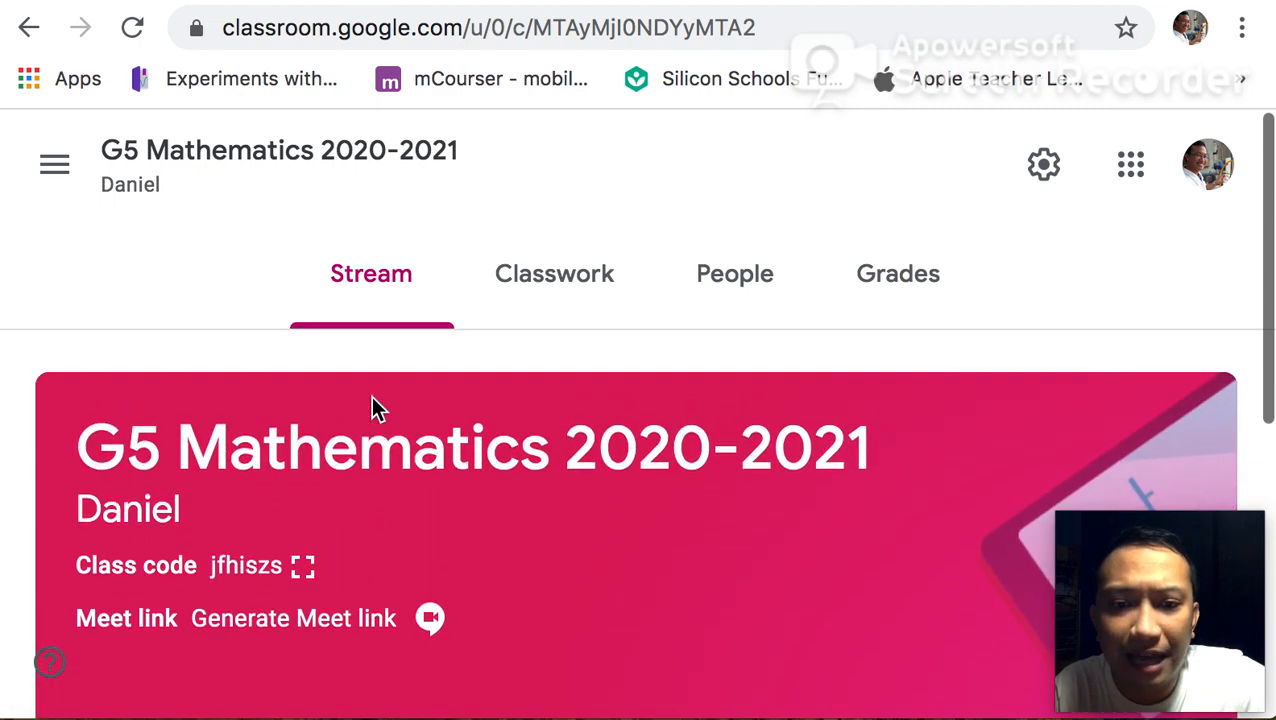
Create a new assignment in the class's classwork
{"action": "left_click", "coordinate": [570, 283]}
{"action": "left_click", "coordinate": [178, 420]}
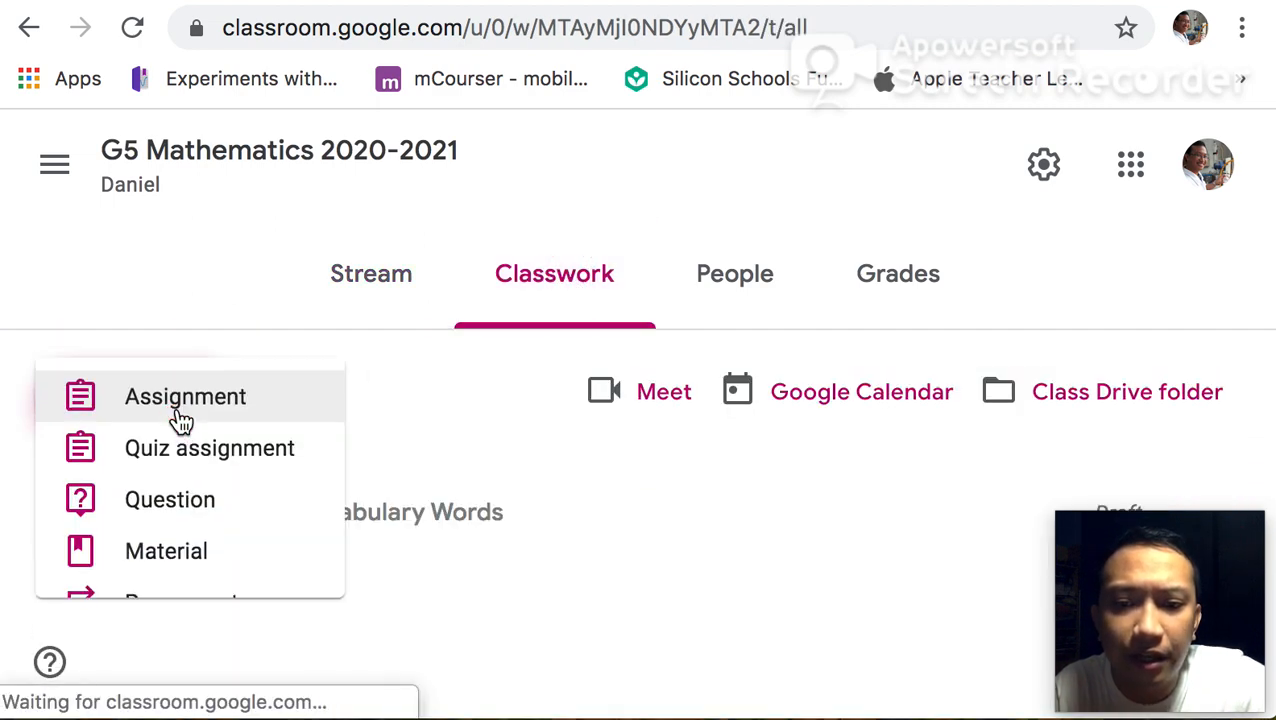
{"action": "left_click", "coordinate": [205, 399]}
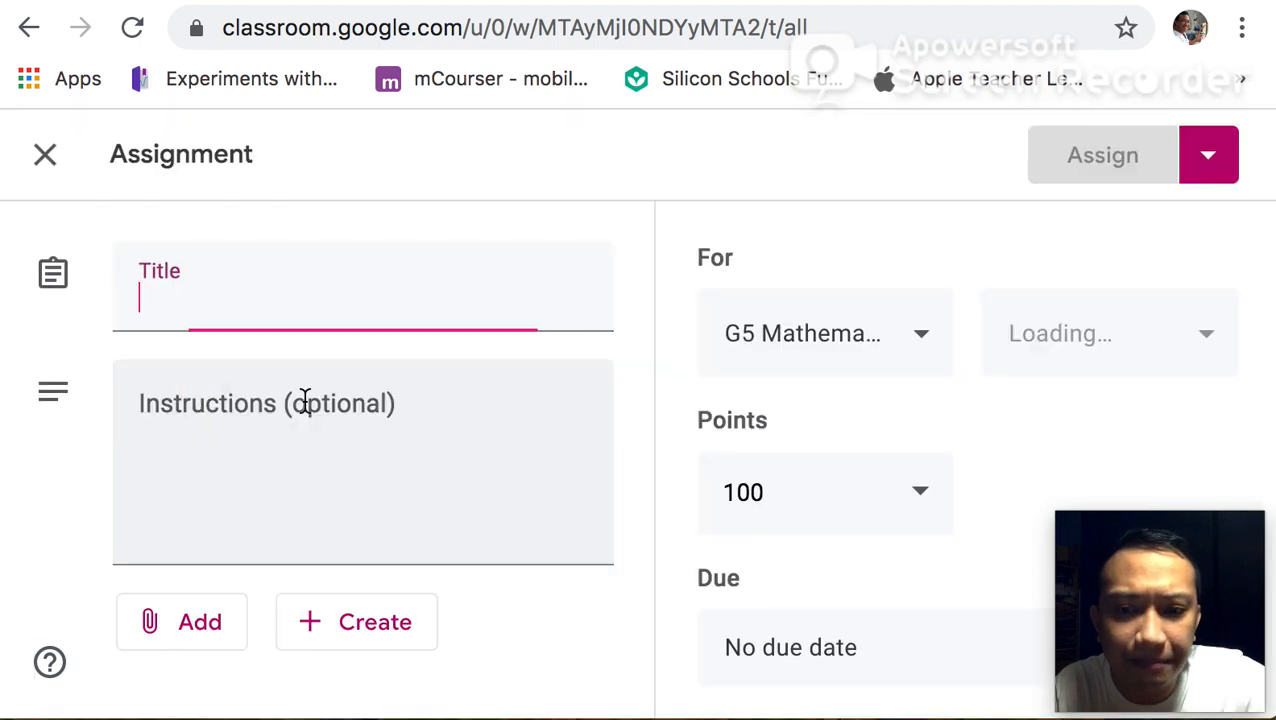
Title the assignment "DEM1 WW2"
{"action": "scroll", "coordinate": [393, 493], "scroll_direction": "down", "scroll_amount": 2}
{"action": "right_click", "coordinate": [394, 492]}
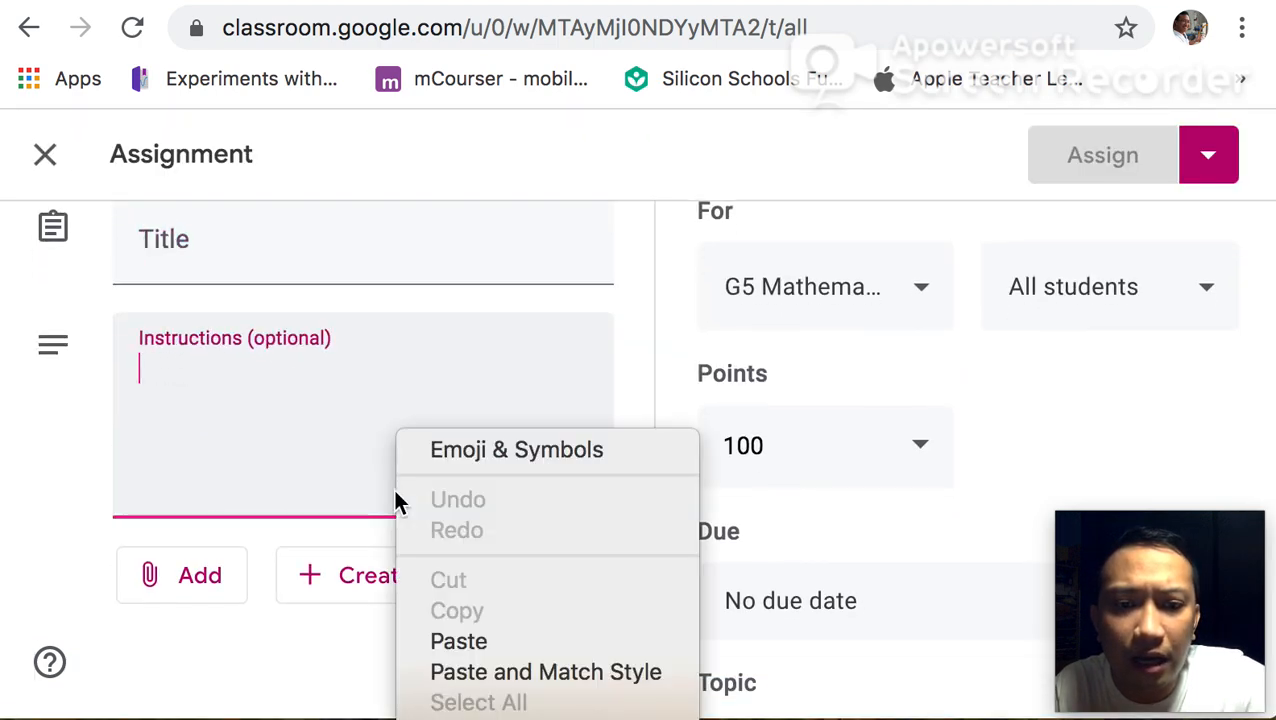
{"action": "left_click", "coordinate": [250, 267]}
{"action": "left_click", "coordinate": [271, 251]}
{"action": "type", "text": "DE"}
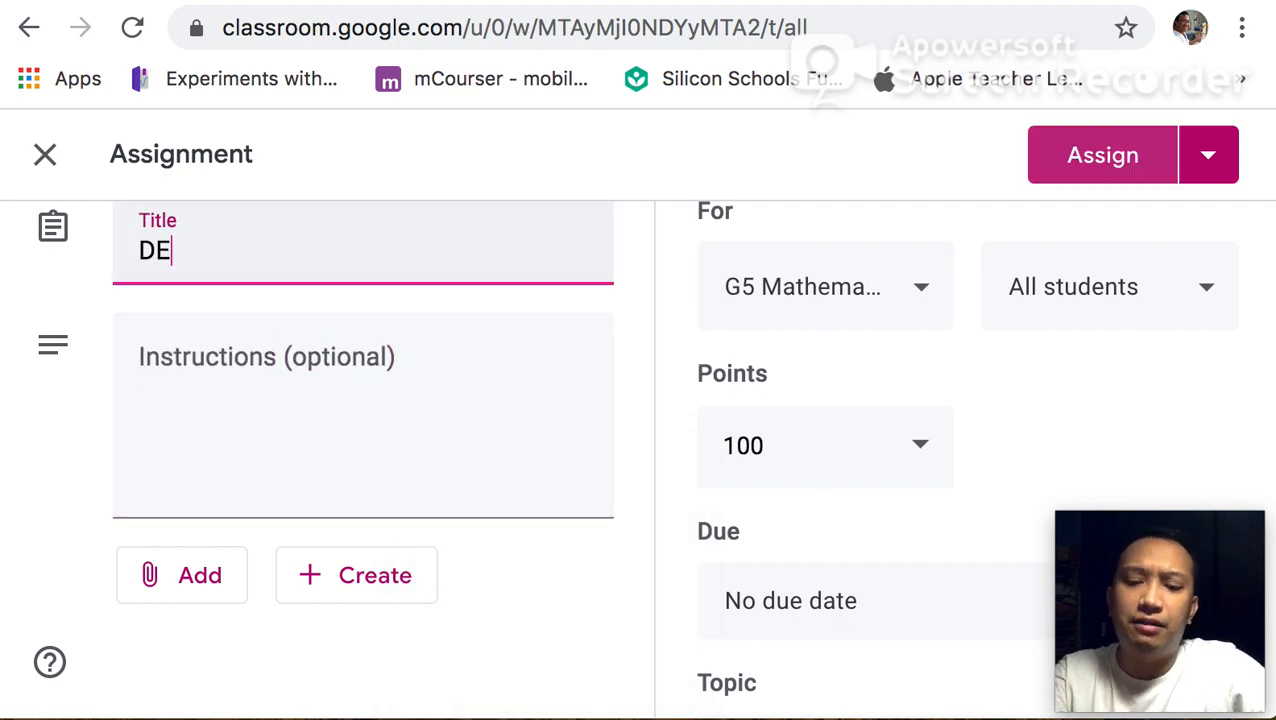
{"action": "type", "text": "M1 WW2"}
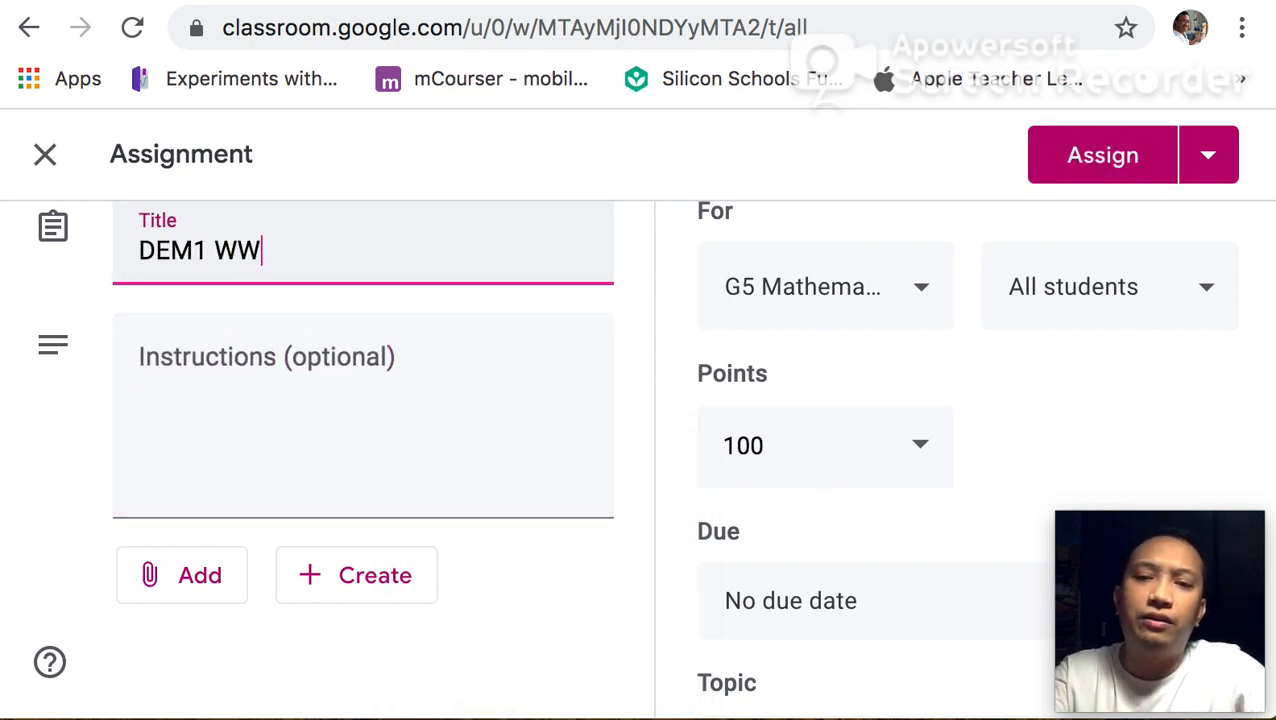
Set the assignment's due date to May 19, 2020
{"action": "left_click", "coordinate": [840, 455]}
{"action": "type", "text": "0"}
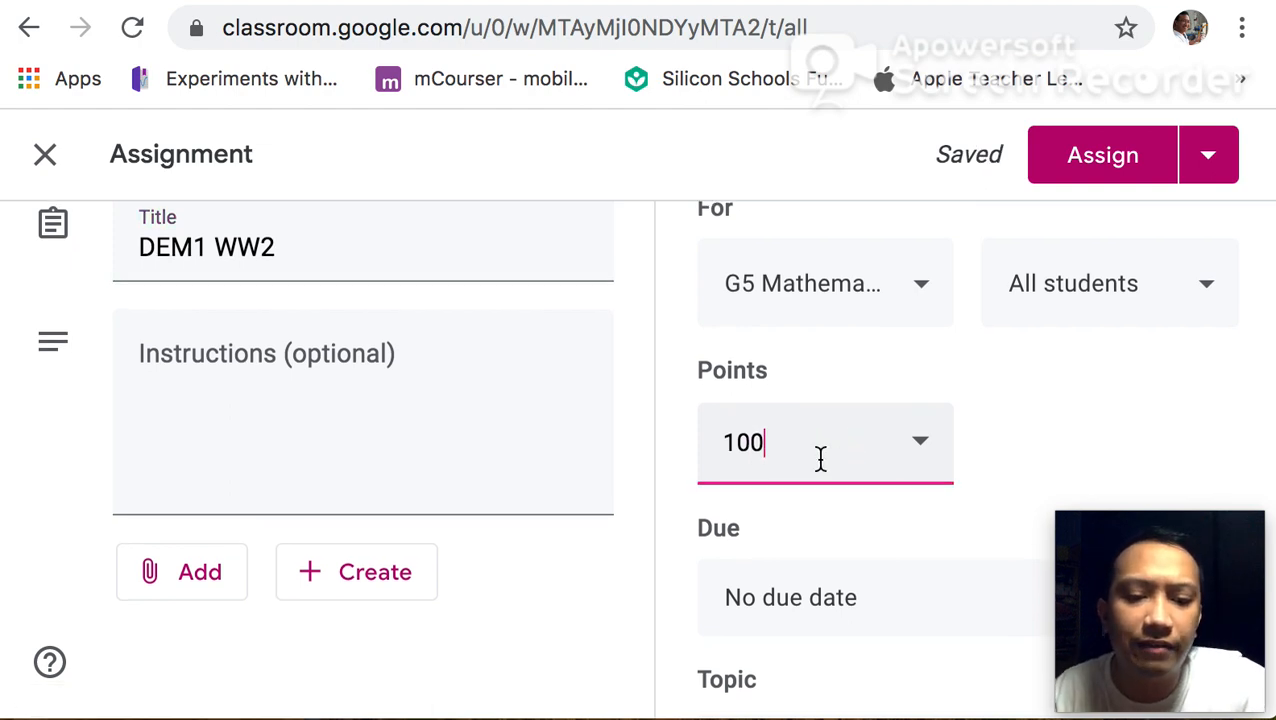
{"action": "scroll", "coordinate": [818, 470], "scroll_direction": "down", "scroll_amount": 1}
{"action": "left_click", "coordinate": [812, 512]}
{"action": "left_click", "coordinate": [886, 470]}
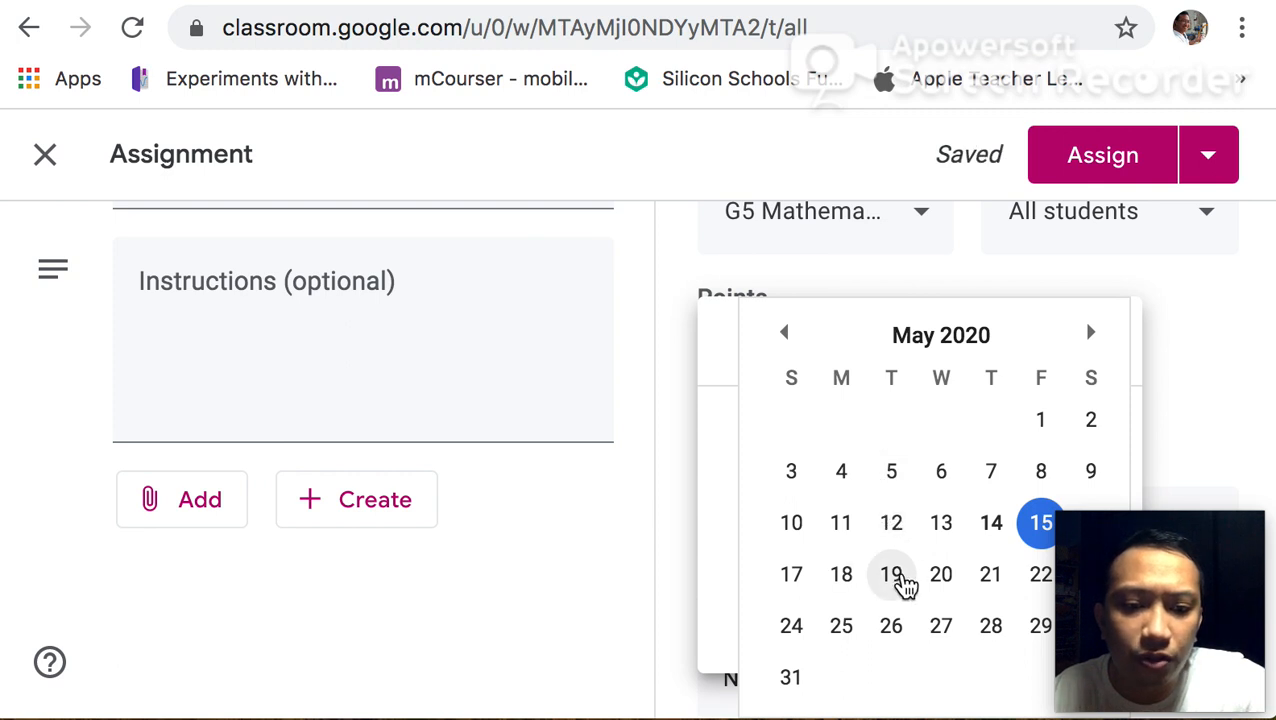
{"action": "left_click", "coordinate": [900, 580]}
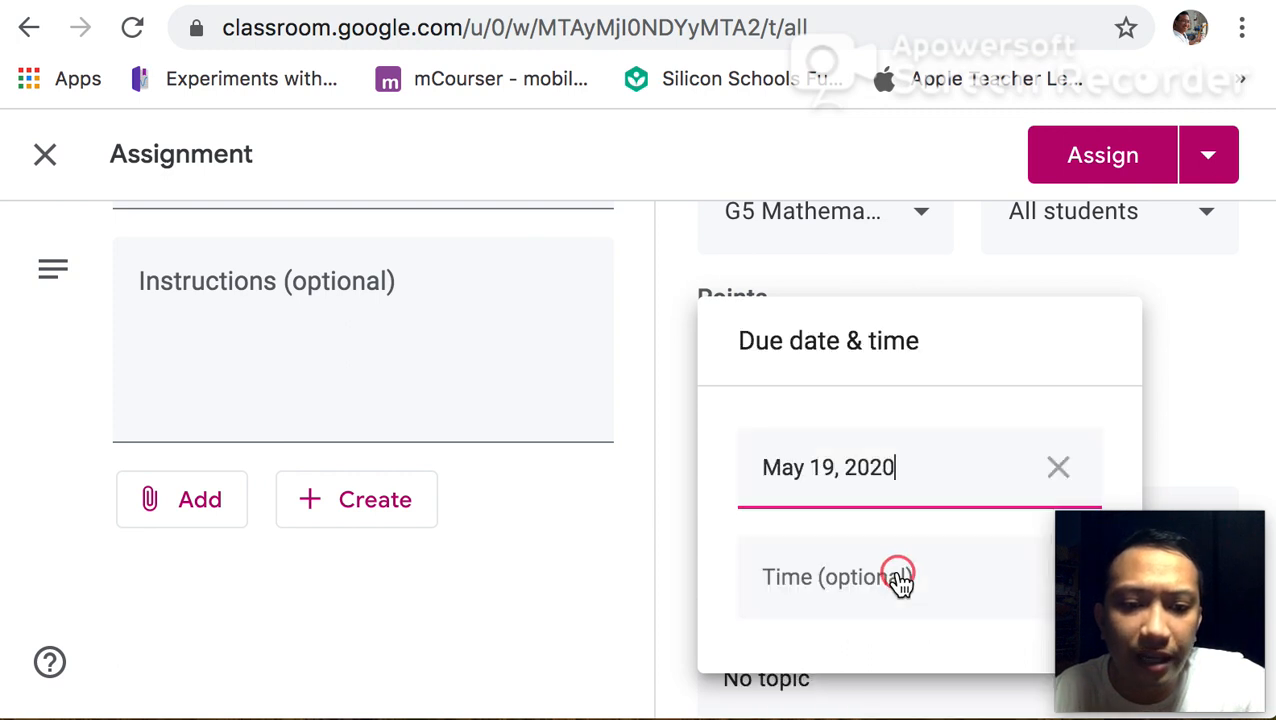
{"action": "left_click", "coordinate": [1179, 313]}
Set the assignment's points to 10
{"action": "scroll", "coordinate": [678, 458], "scroll_direction": "down", "scroll_amount": 1}
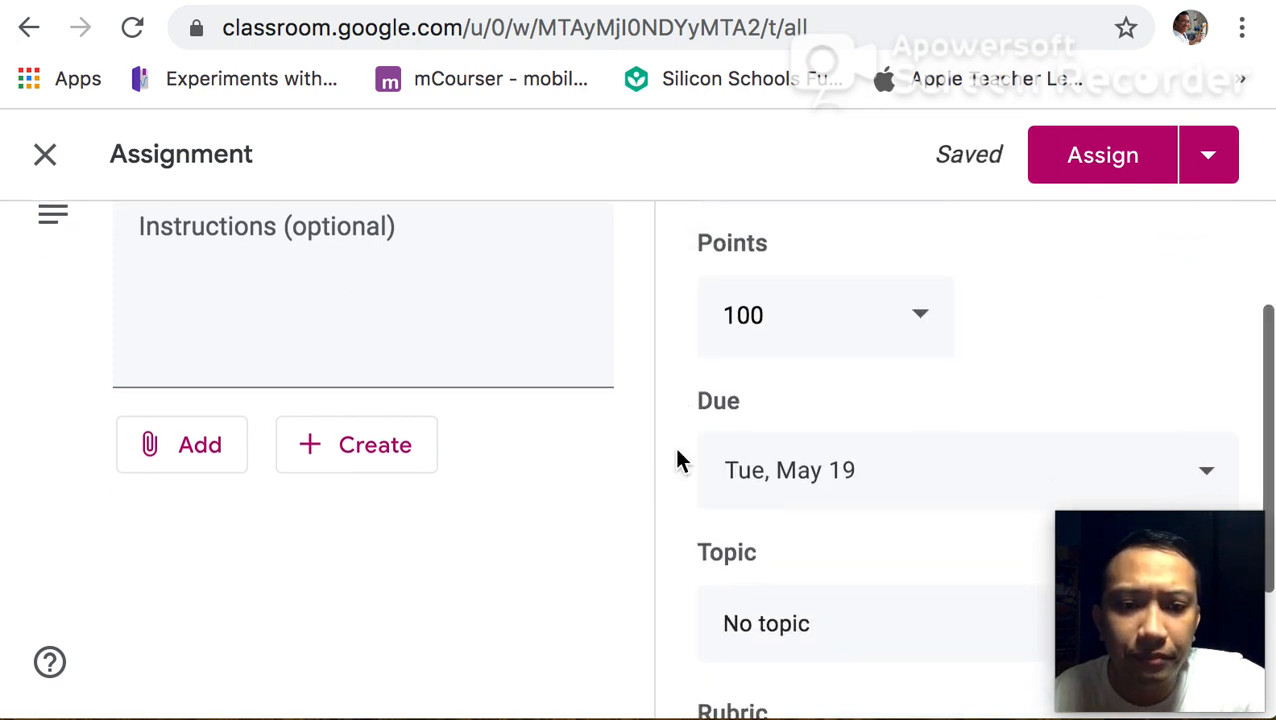
{"action": "left_click", "coordinate": [886, 330]}
{"action": "key", "text": "BackSpace"}
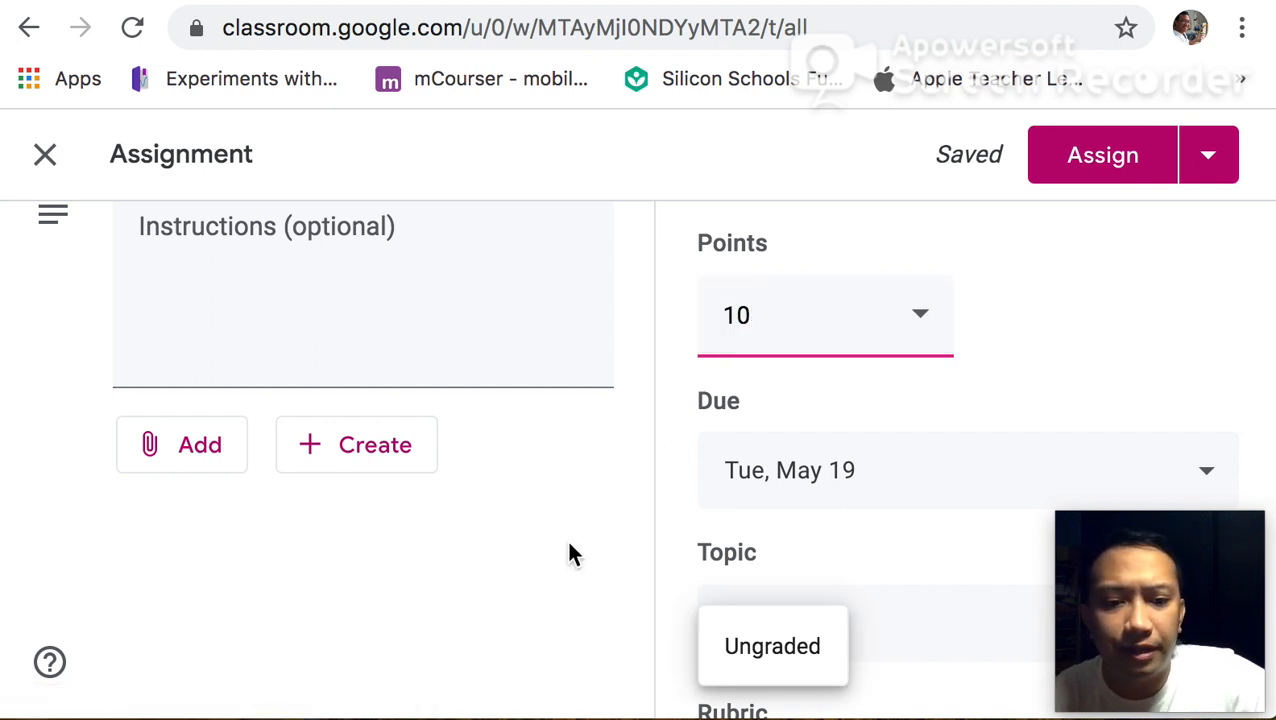
{"action": "left_click", "coordinate": [563, 556]}
Attach the Google Slides file "Google Classroom Basics Training Course 2" from Google Drive to the assignment
{"action": "scroll", "coordinate": [562, 560], "scroll_direction": "down", "scroll_amount": 3}
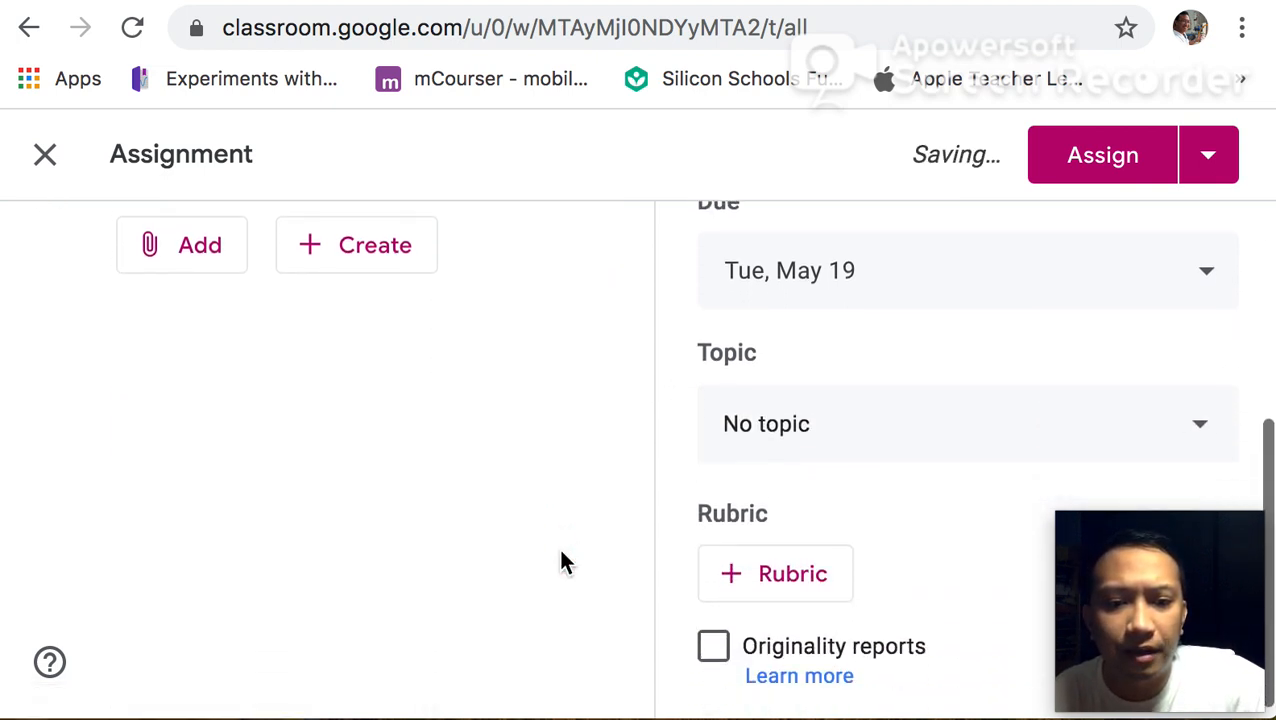
{"action": "scroll", "coordinate": [562, 563], "scroll_direction": "up", "scroll_amount": 5}
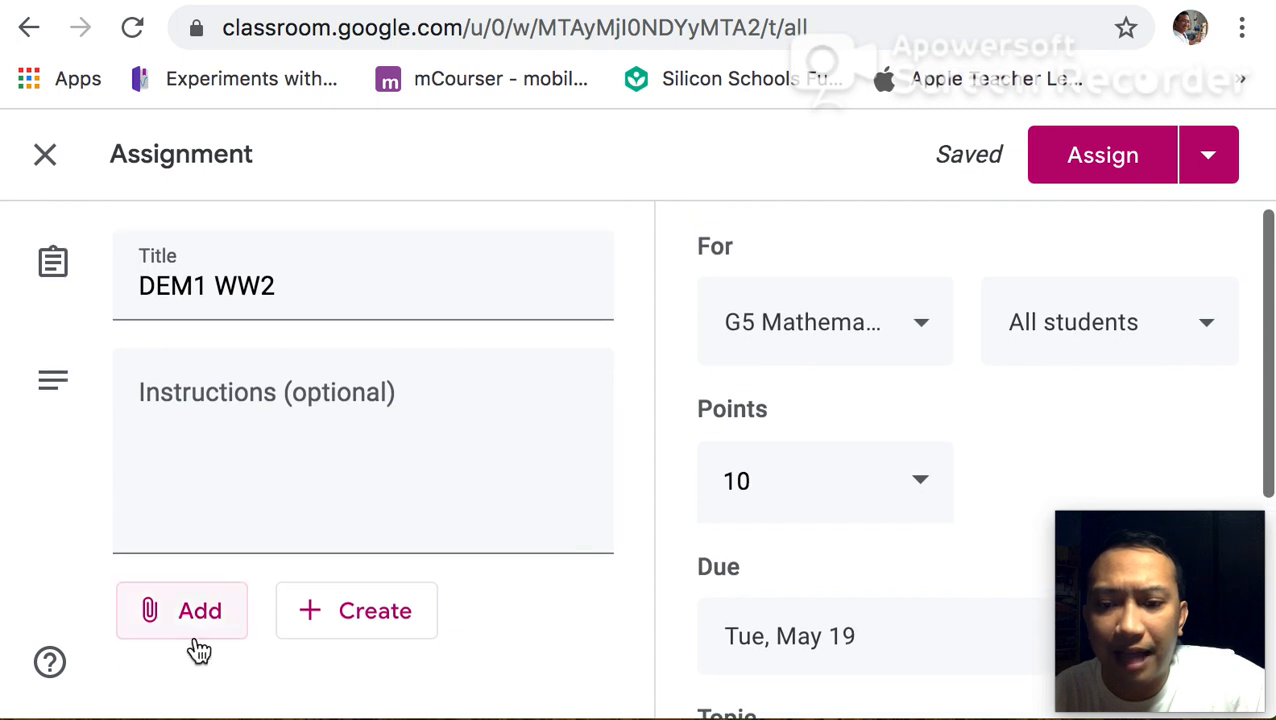
{"action": "left_click", "coordinate": [198, 638]}
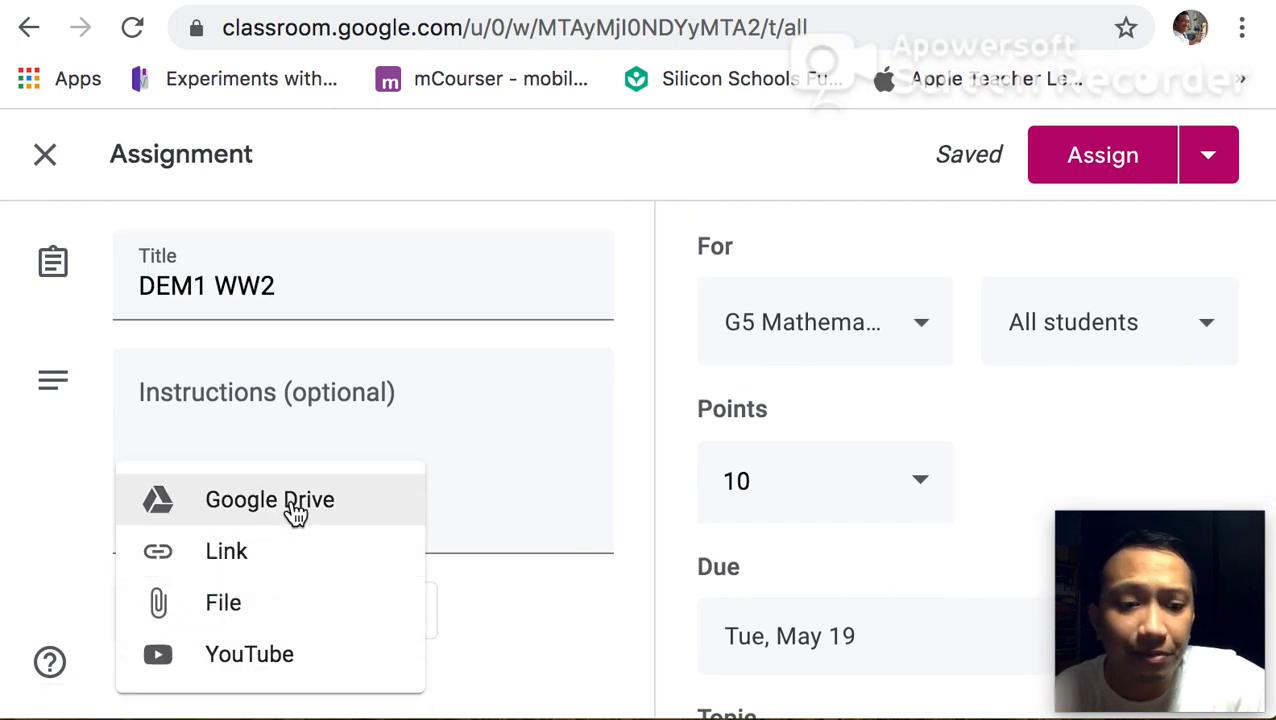
{"action": "left_click", "coordinate": [292, 512]}
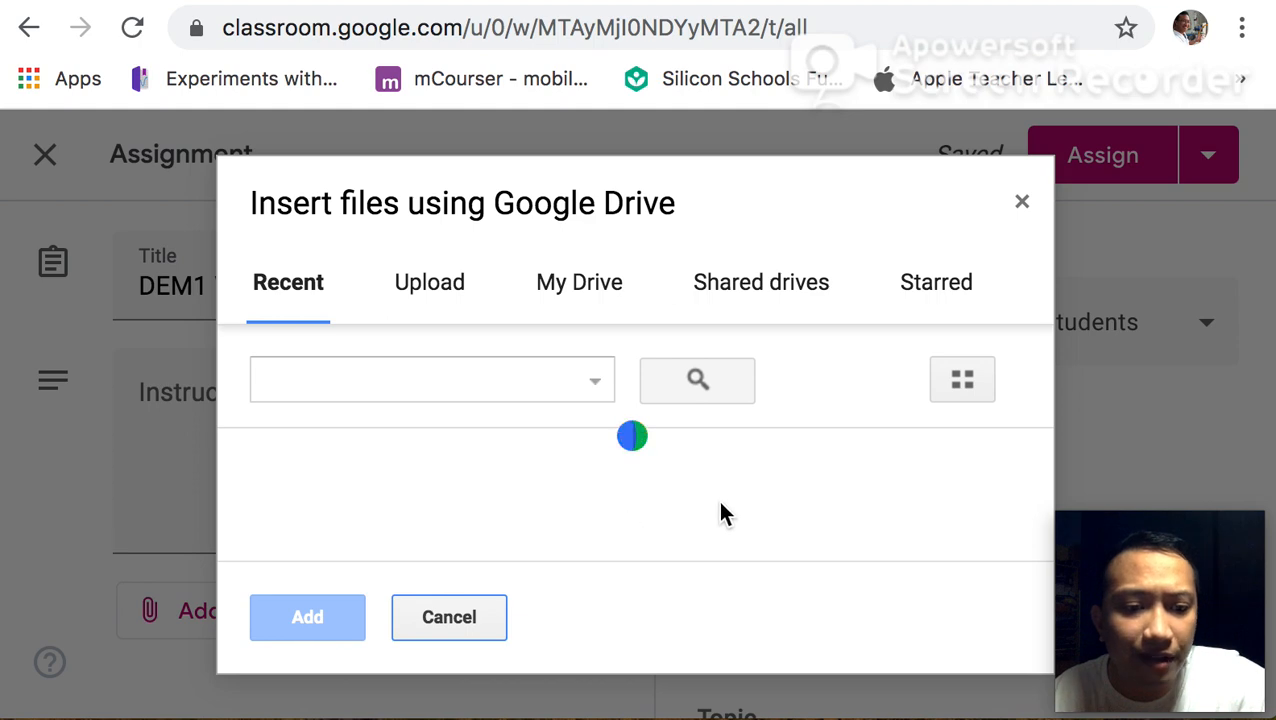
{"action": "scroll", "coordinate": [720, 508], "scroll_direction": "down", "scroll_amount": 3}
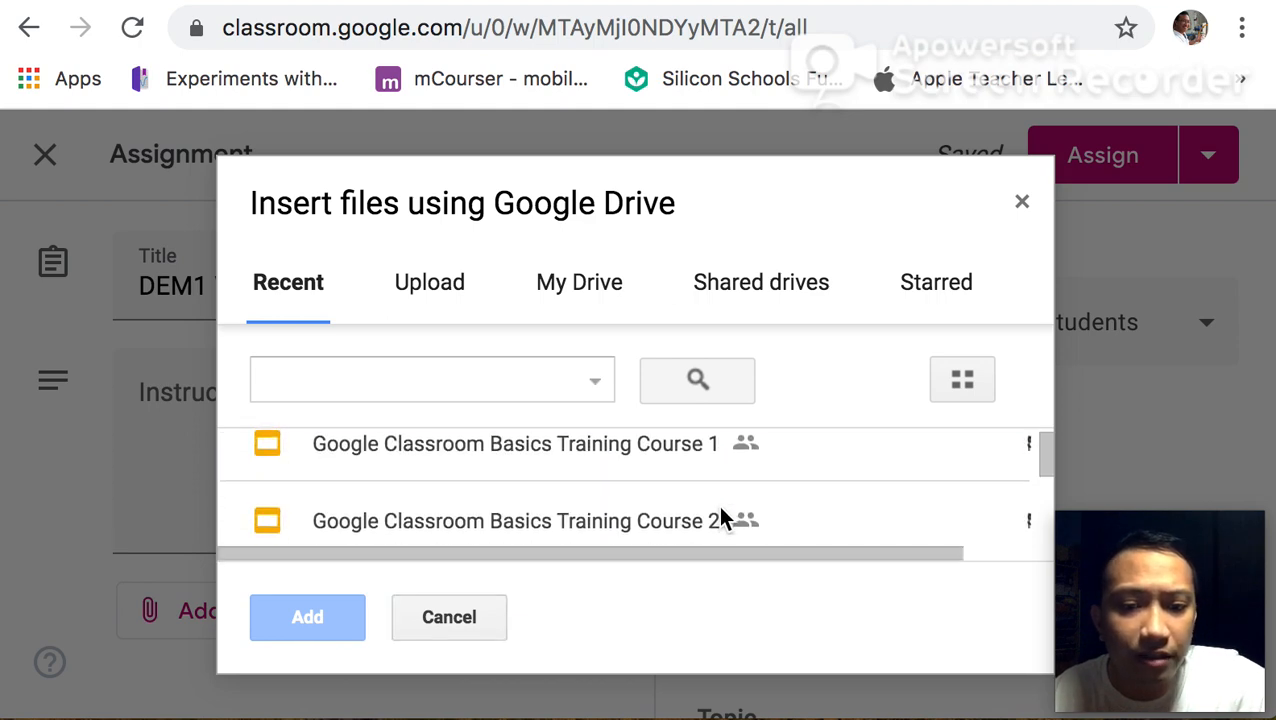
{"action": "scroll", "coordinate": [720, 508], "scroll_direction": "down", "scroll_amount": 1}
{"action": "scroll", "coordinate": [720, 508], "scroll_direction": "up", "scroll_amount": 2}
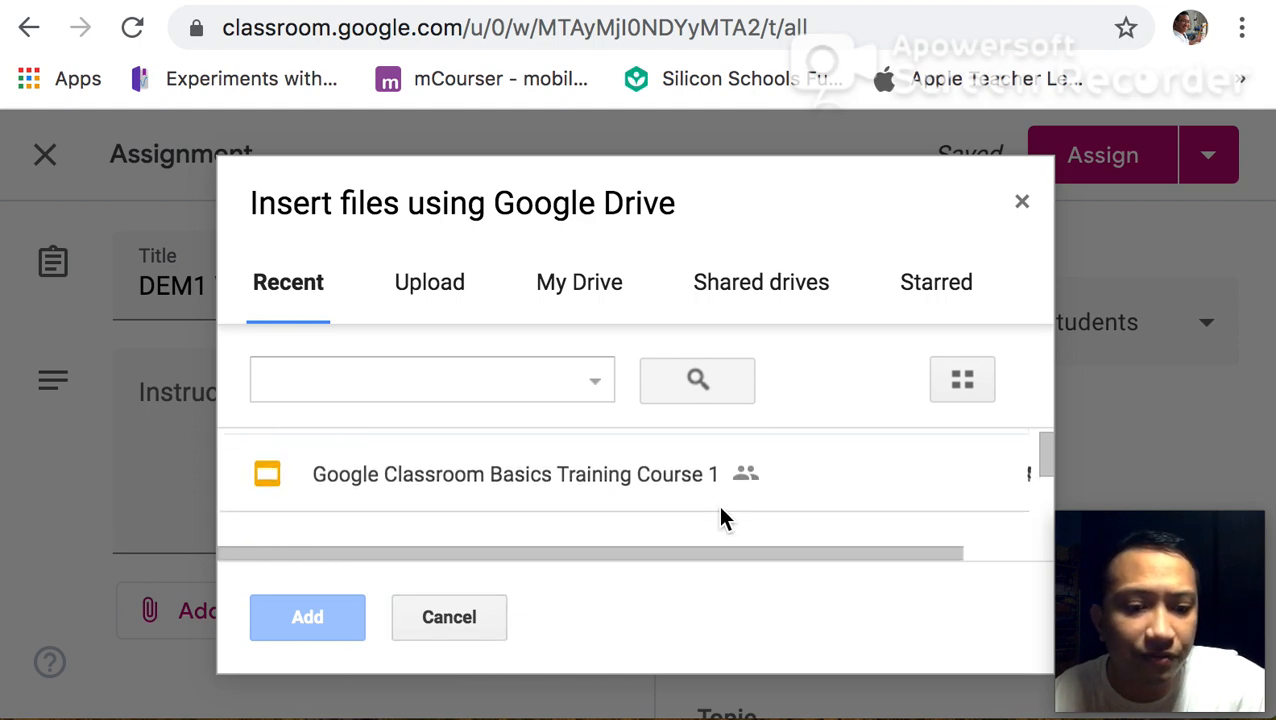
{"action": "scroll", "coordinate": [720, 508], "scroll_direction": "up", "scroll_amount": 2}
{"action": "scroll", "coordinate": [720, 508], "scroll_direction": "down", "scroll_amount": 2}
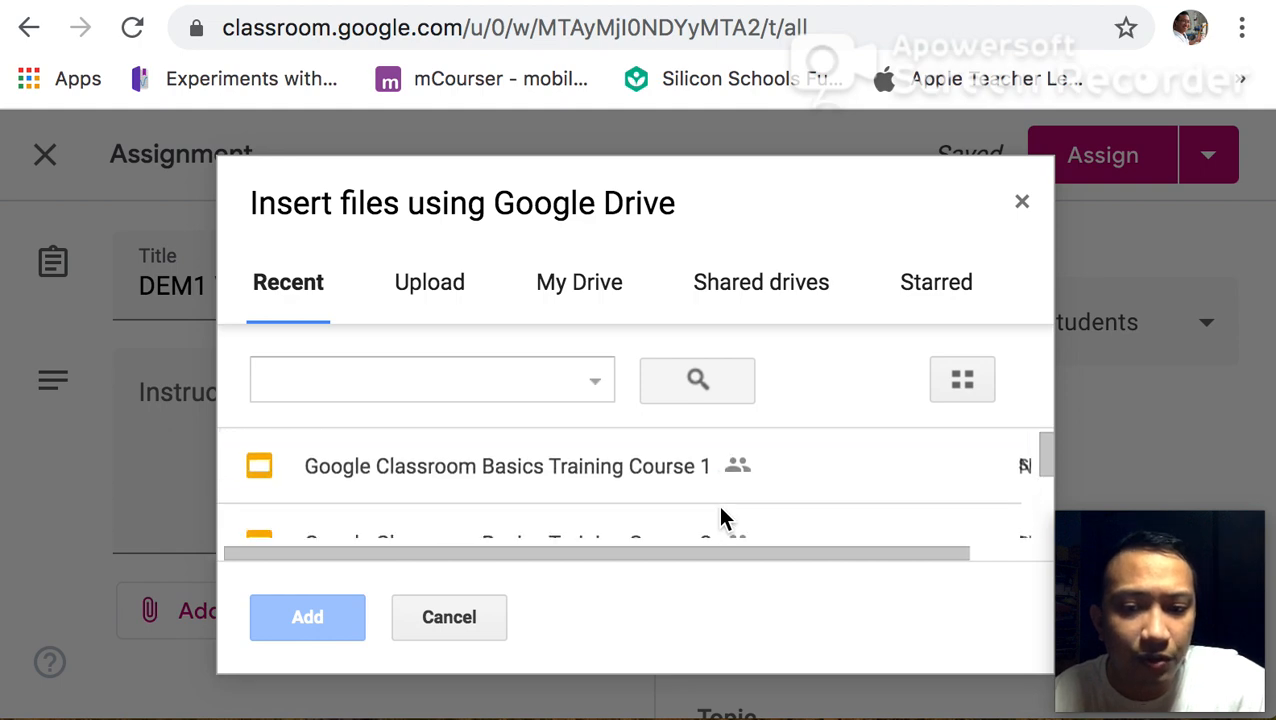
{"action": "scroll", "coordinate": [720, 515], "scroll_direction": "down", "scroll_amount": 1}
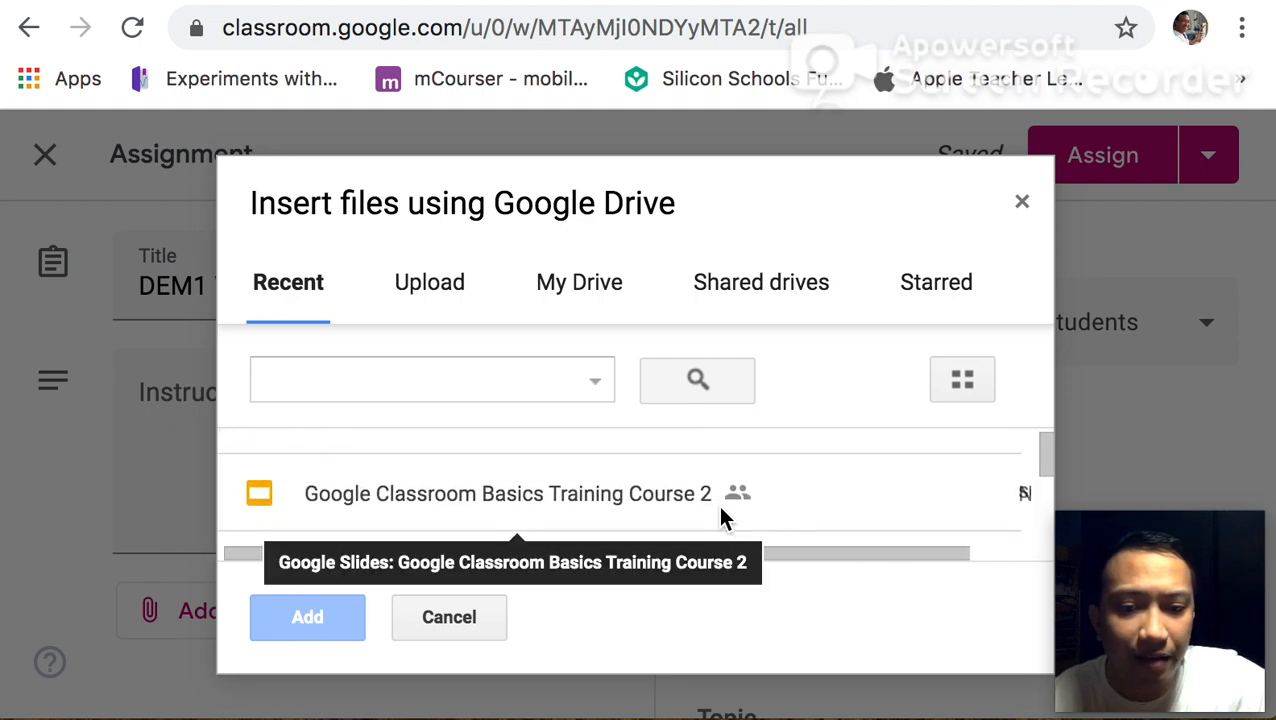
{"action": "left_click", "coordinate": [550, 492]}
{"action": "left_click", "coordinate": [339, 624]}
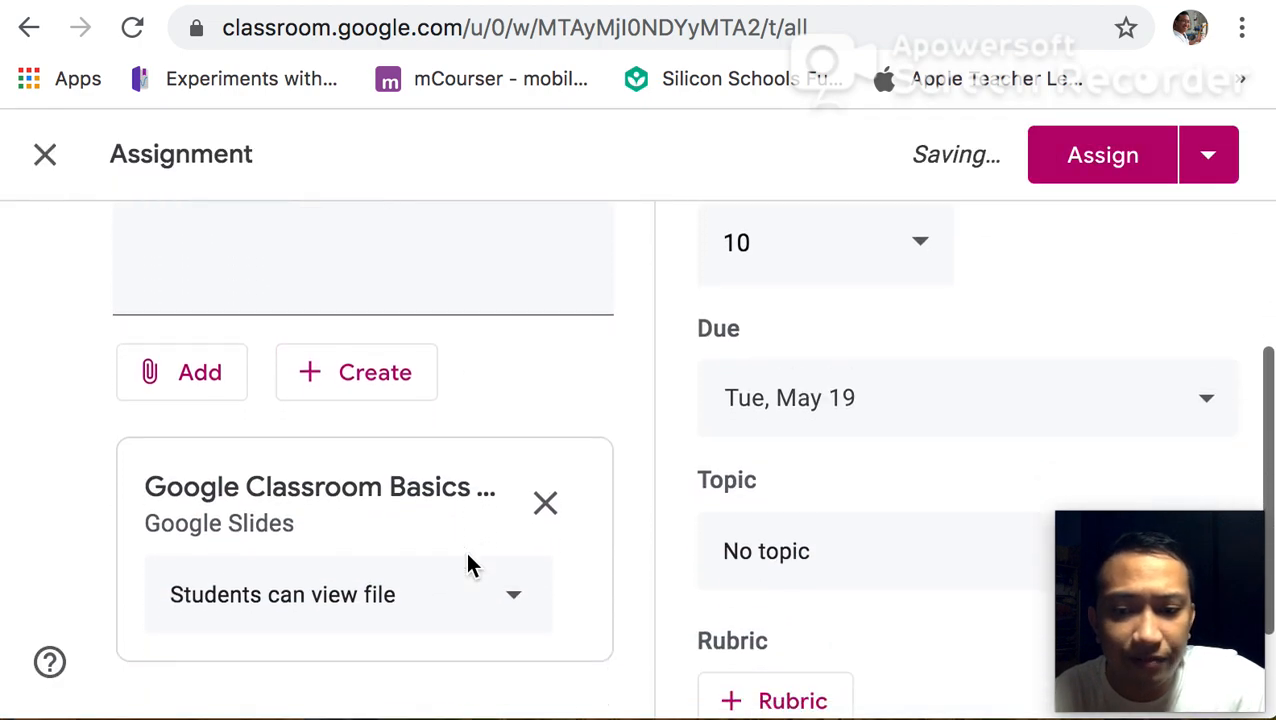
Set the attached slides' sharing option to make a copy for each student
{"action": "scroll", "coordinate": [468, 565], "scroll_direction": "down", "scroll_amount": 3}
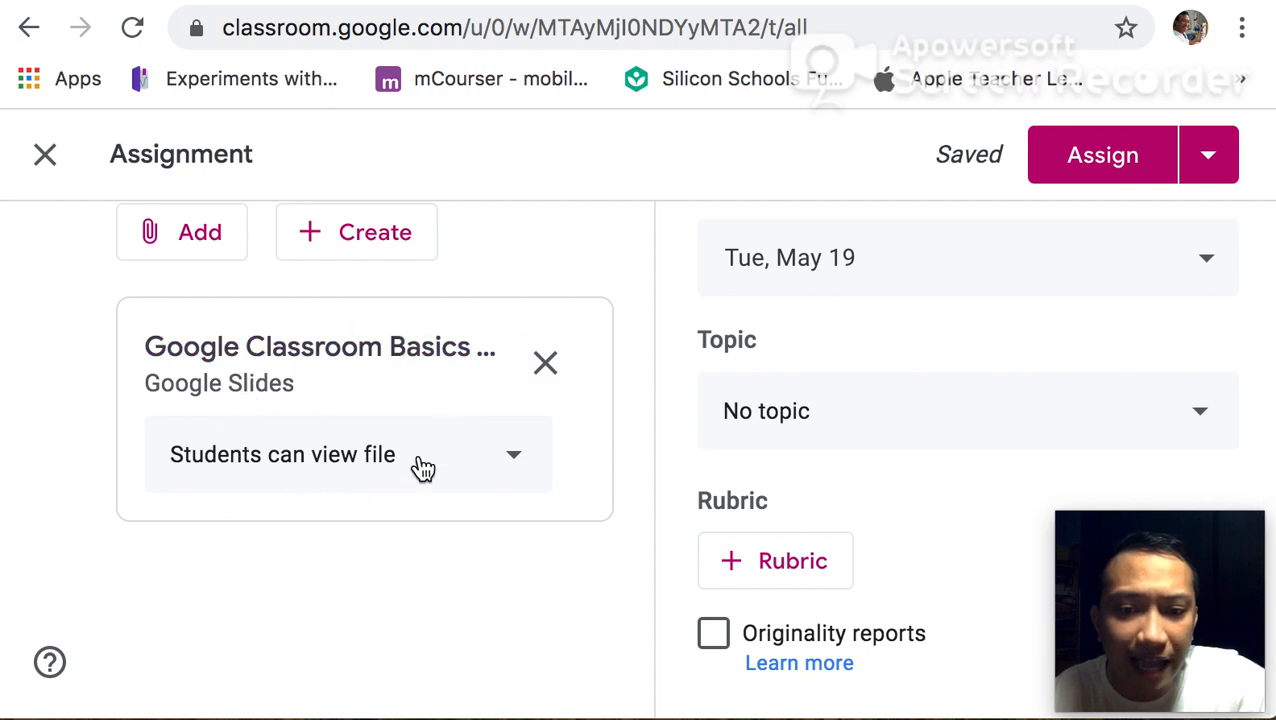
{"action": "left_click", "coordinate": [521, 458]}
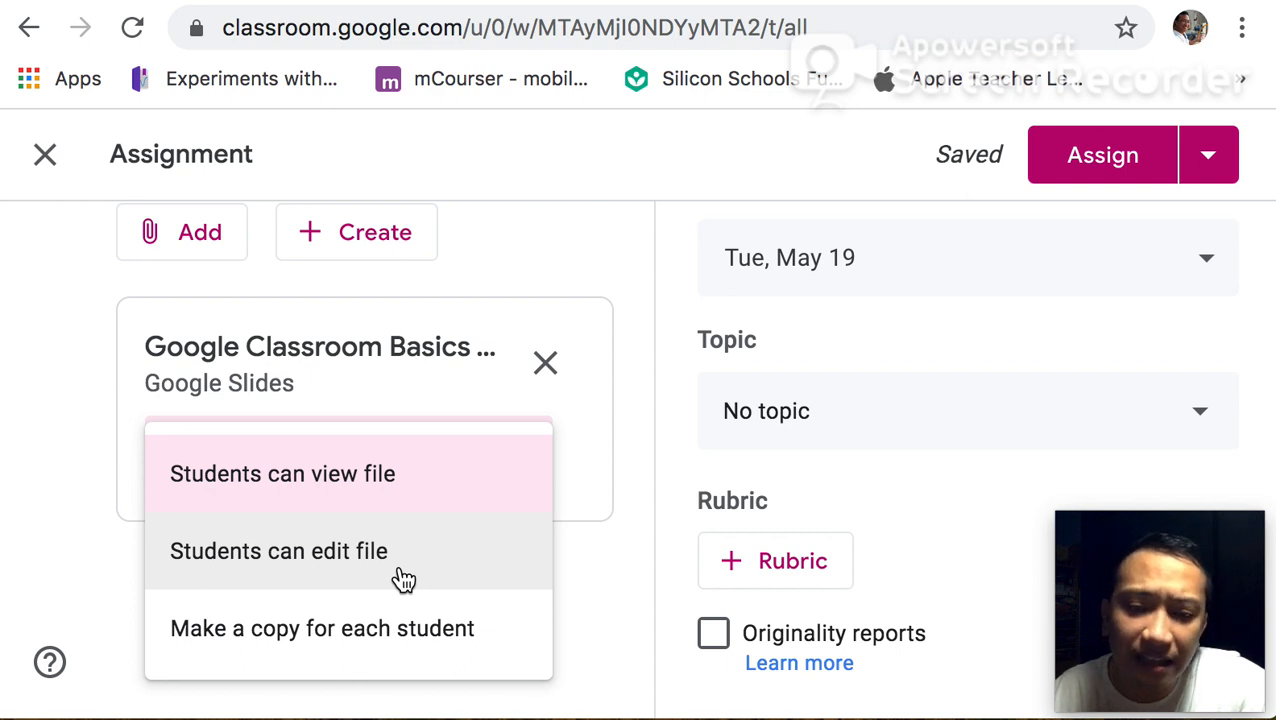
{"action": "left_click", "coordinate": [368, 635]}
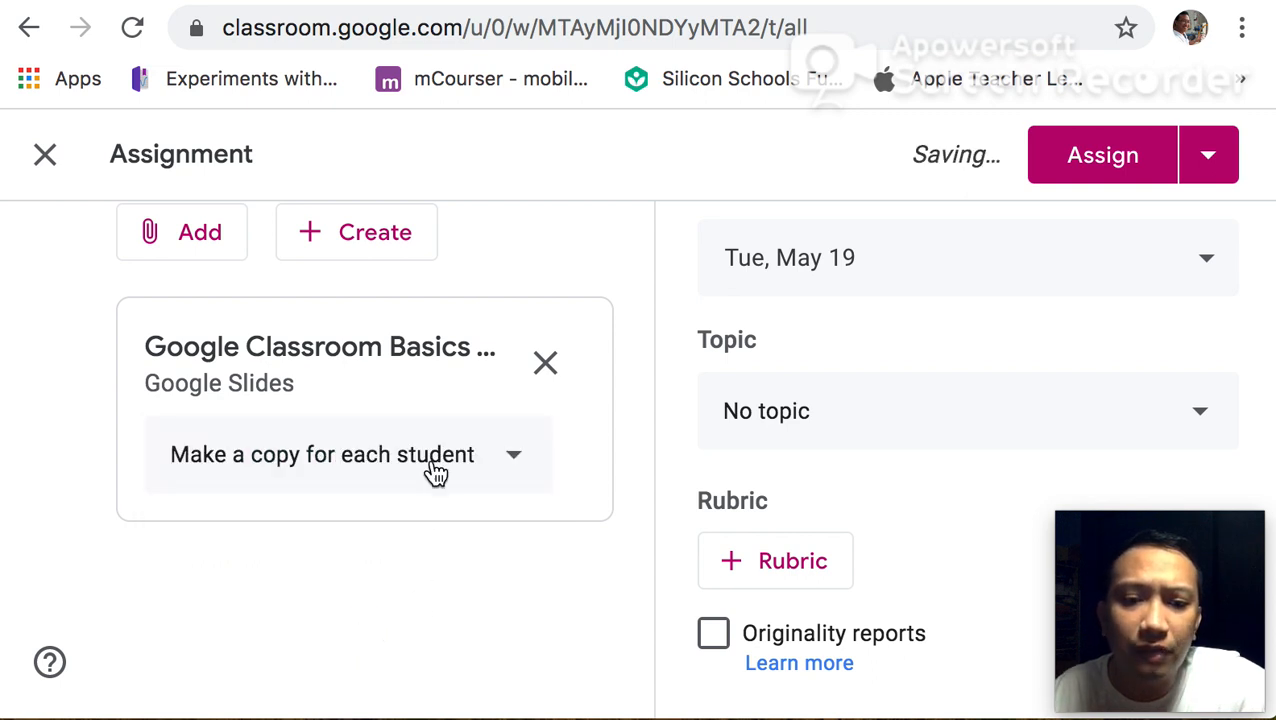